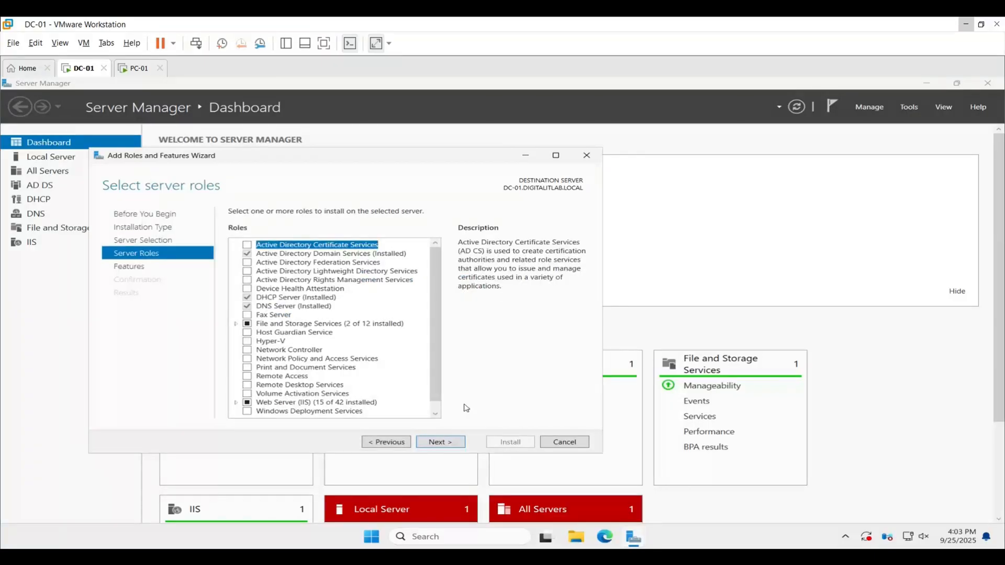
# Select the Windows Server Update Services role with its required management tools, keeping the default features and the WID Connectivity and WSUS Services role services.
pyautogui.scroll(-1, 385, 378)
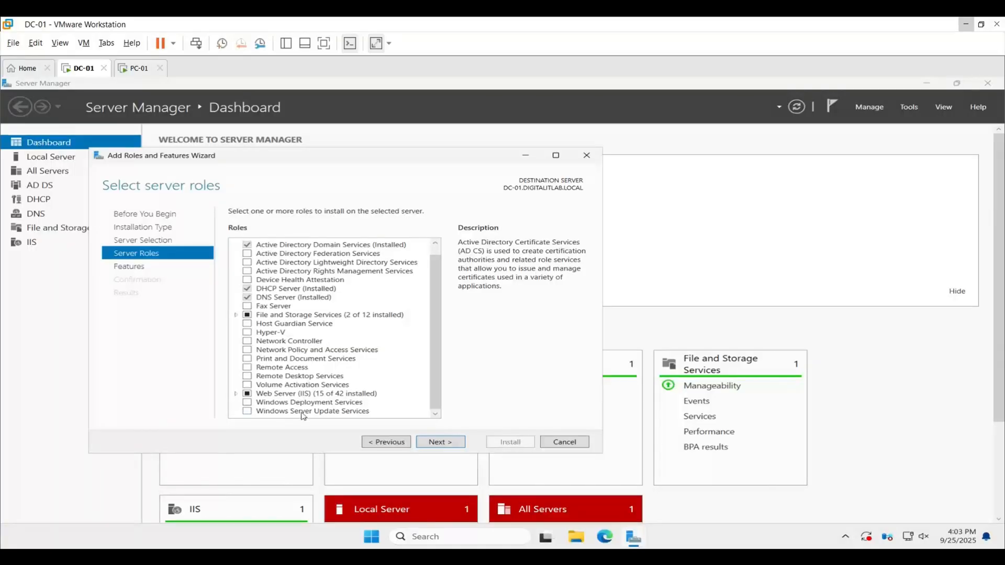
pyautogui.click(246, 412)
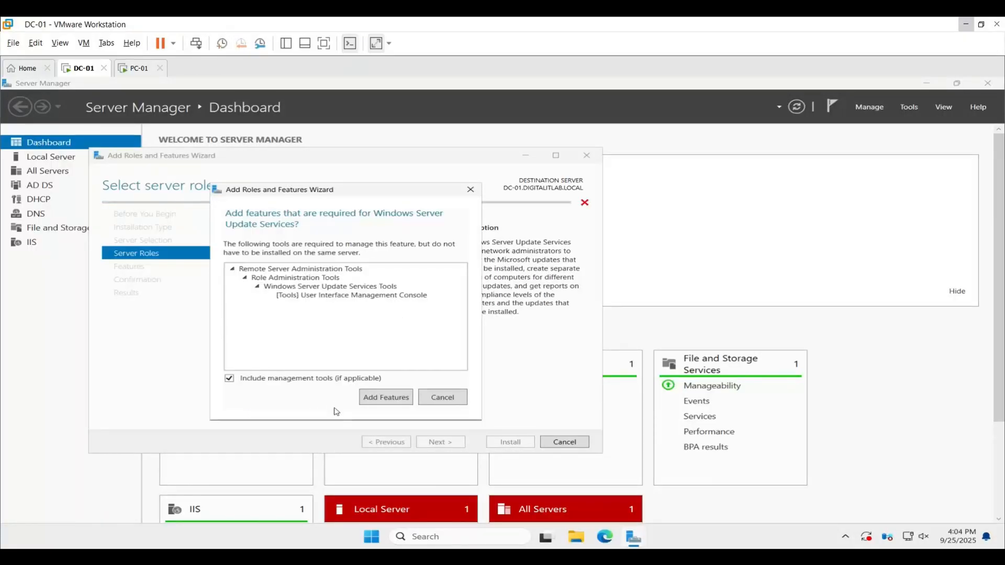
pyautogui.click(367, 403)
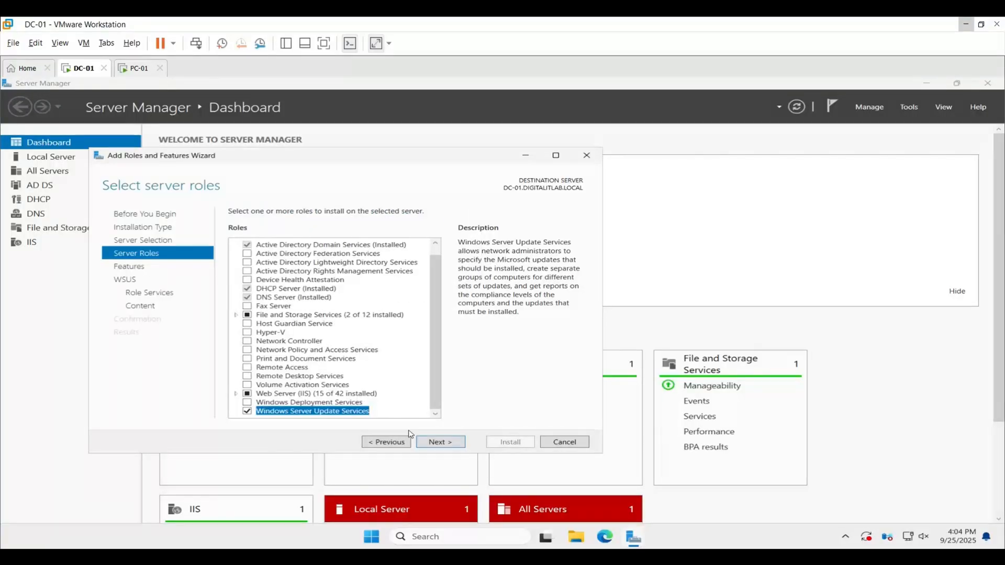
pyautogui.click(434, 444)
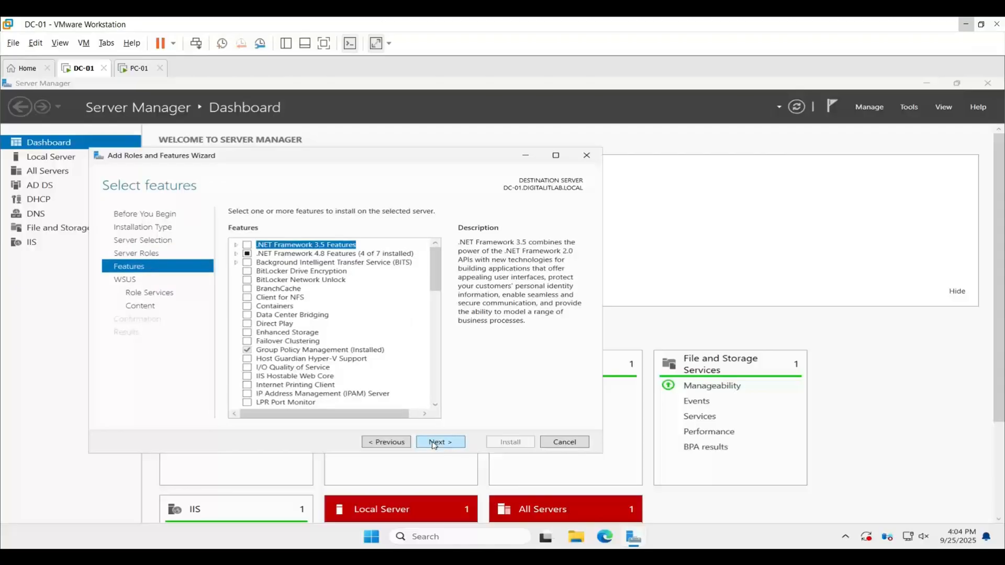
pyautogui.click(433, 444)
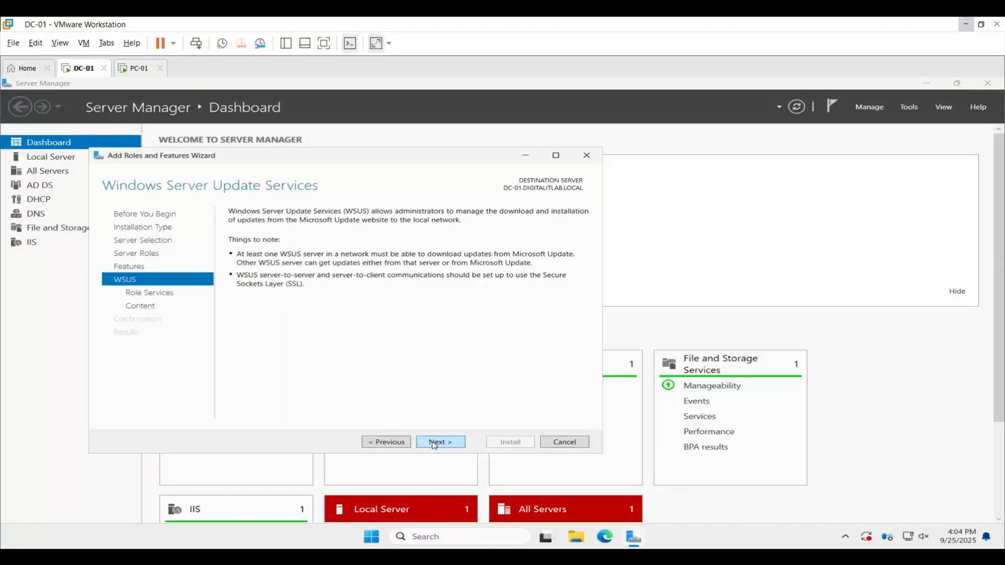
pyautogui.click(434, 444)
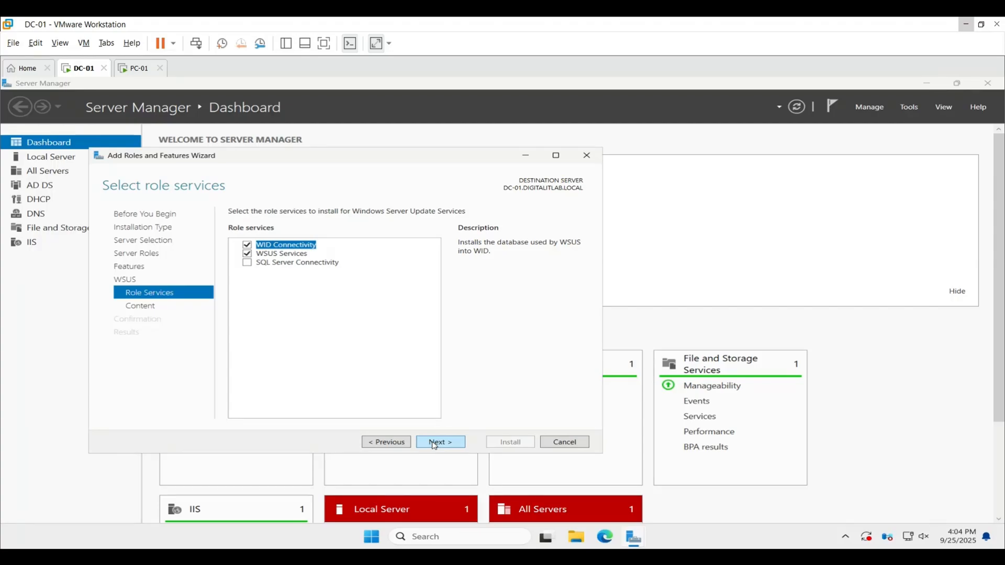
pyautogui.click(435, 444)
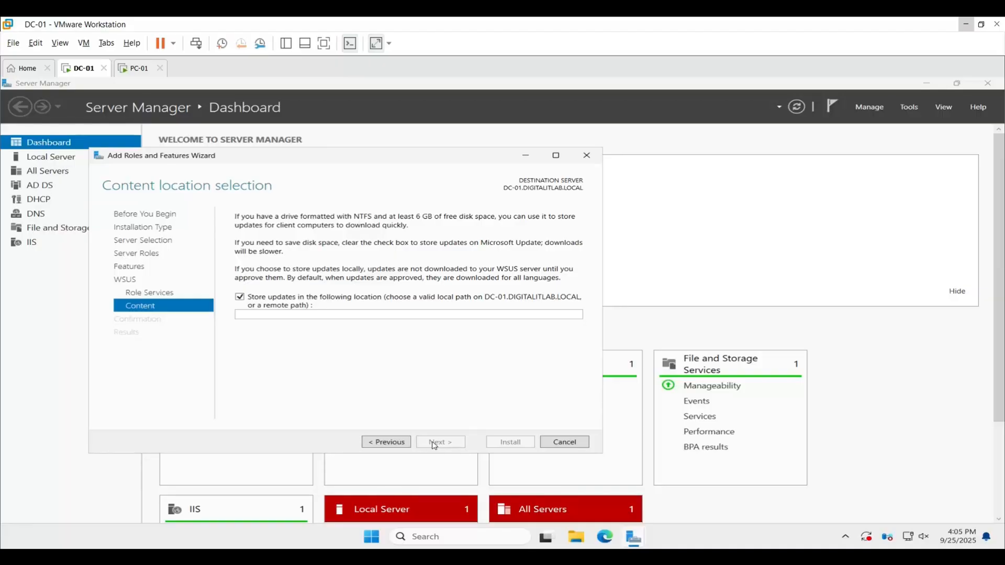
# Set the update storage location to C:\WSUS and install the selected role.
pyautogui.write('C')
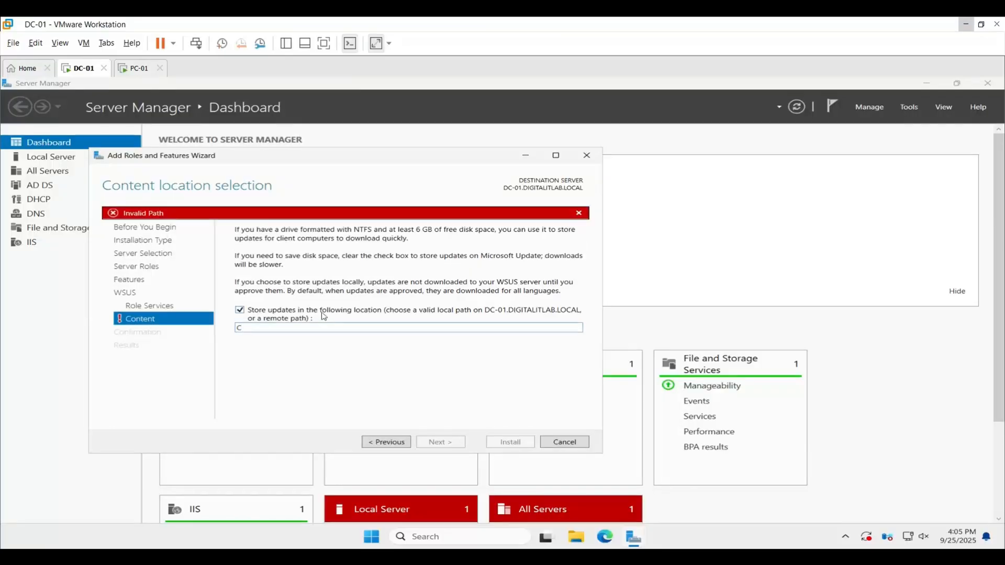
pyautogui.write(':\\WSUS')
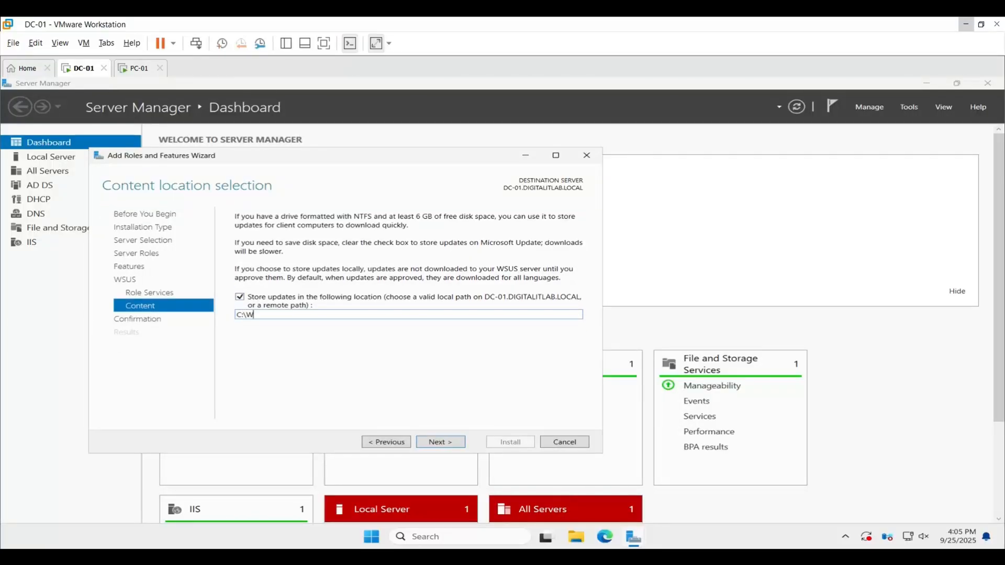
pyautogui.click(440, 442)
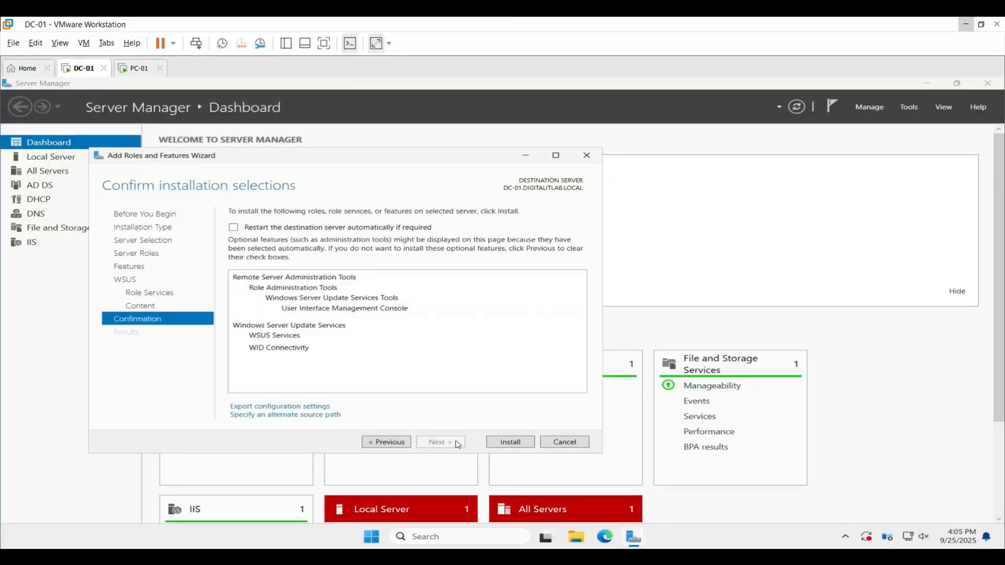
pyautogui.click(508, 444)
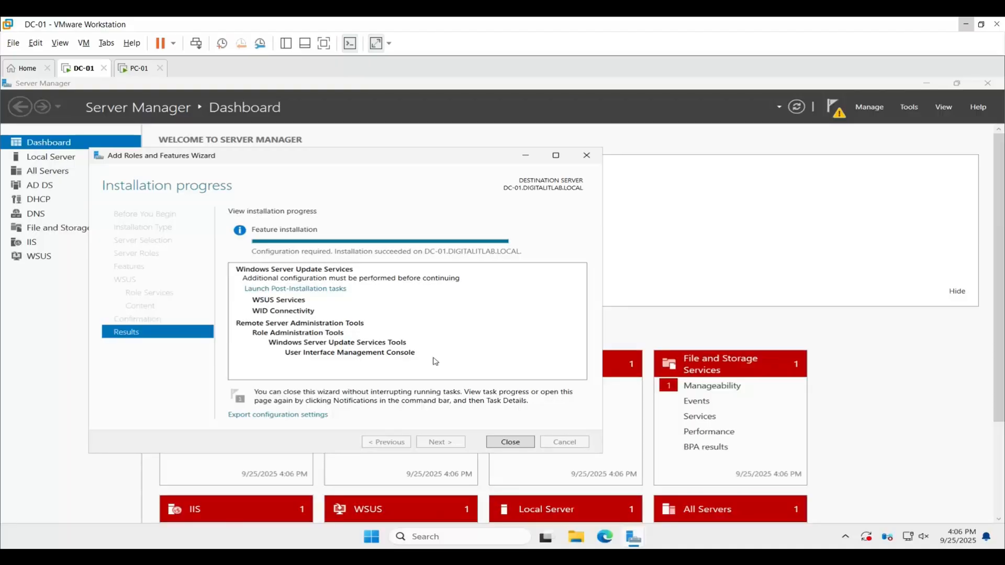
# Run the WSUS post-installation tasks and close the wizard once they finish.
pyautogui.click(296, 289)
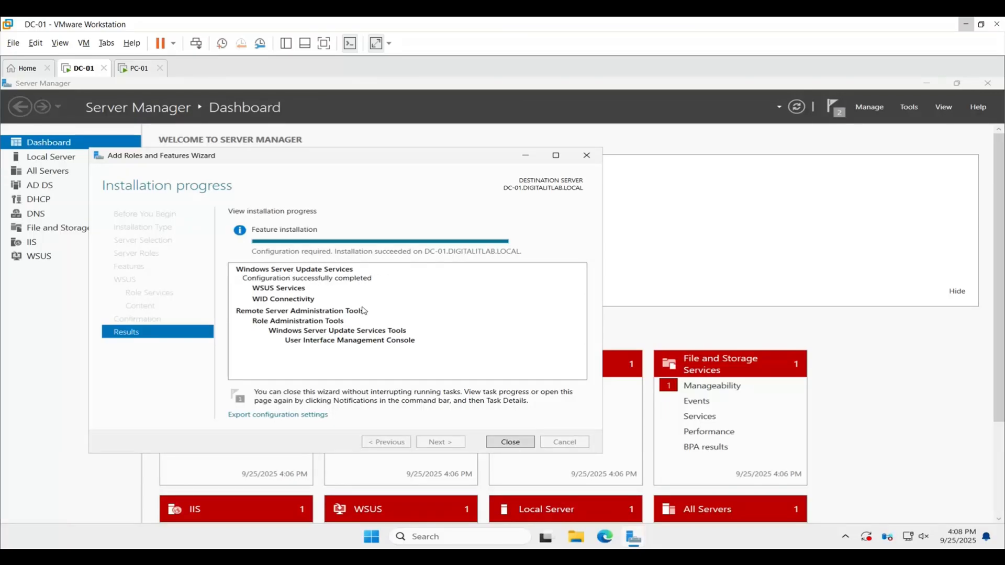
pyautogui.click(510, 442)
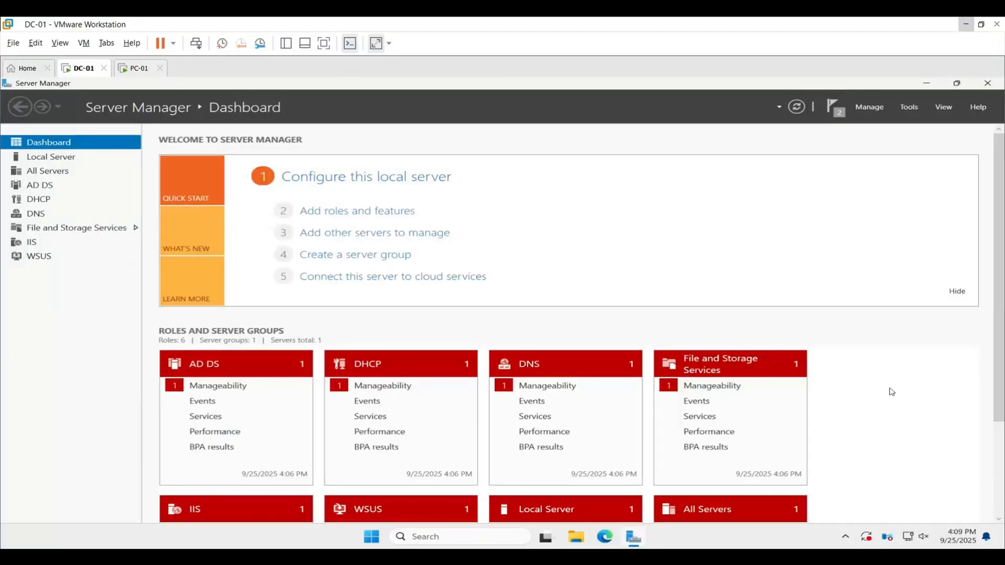
# Open the Windows Server Update Services console and accept the existing Windows product selection in Products and Classifications.
pyautogui.click(909, 106)
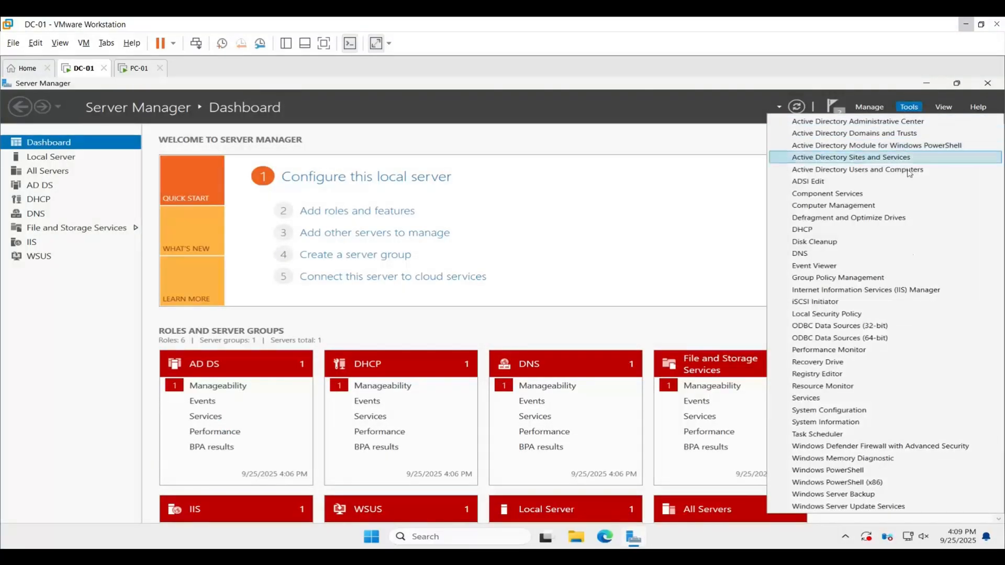
pyautogui.click(893, 507)
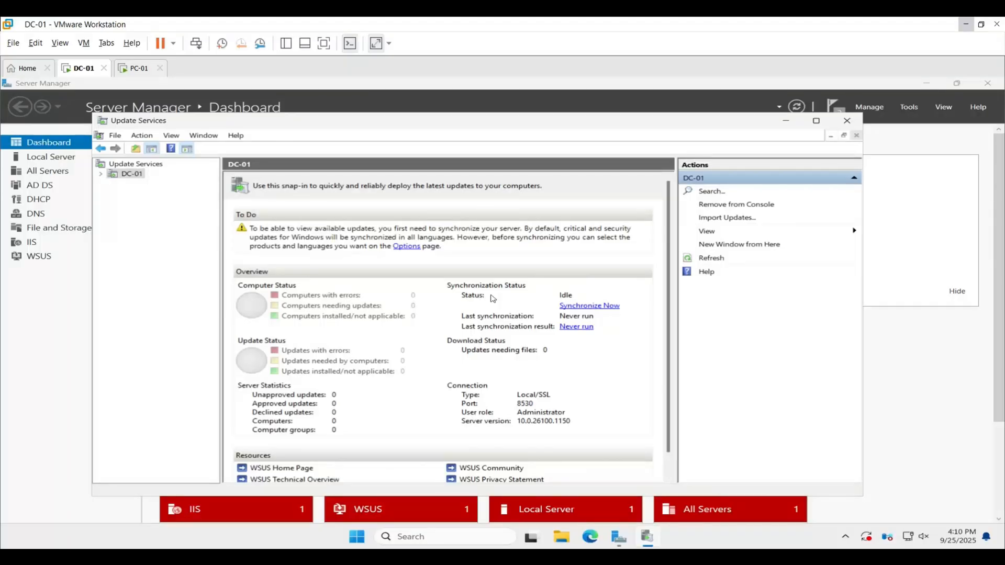
pyautogui.click(407, 246)
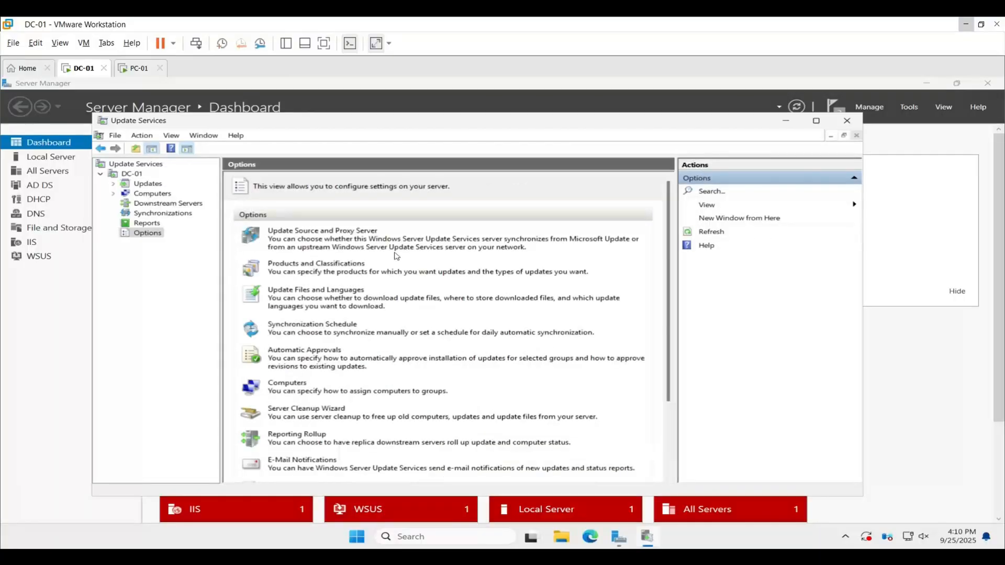
pyautogui.click(357, 266)
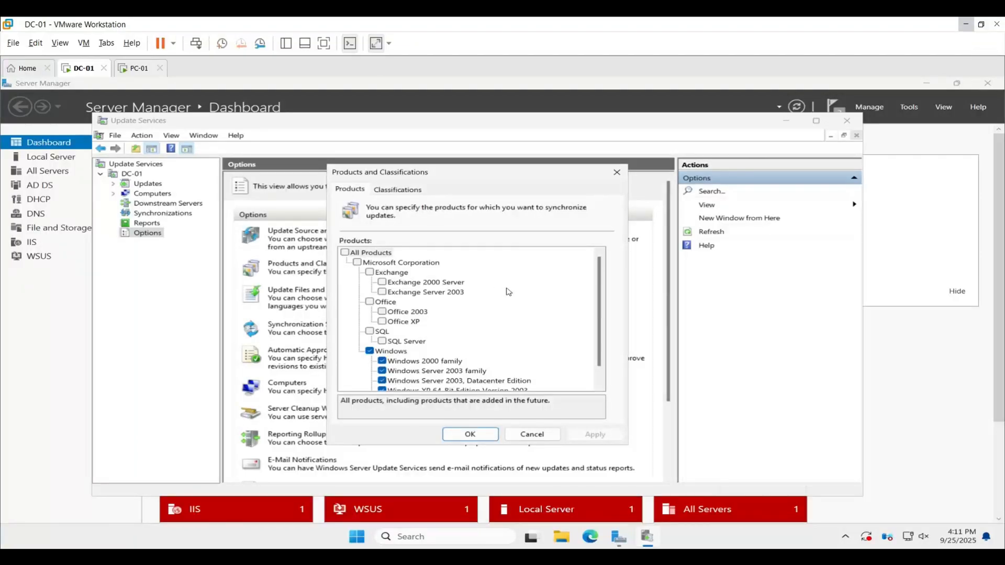
pyautogui.scroll(-1, 485, 319)
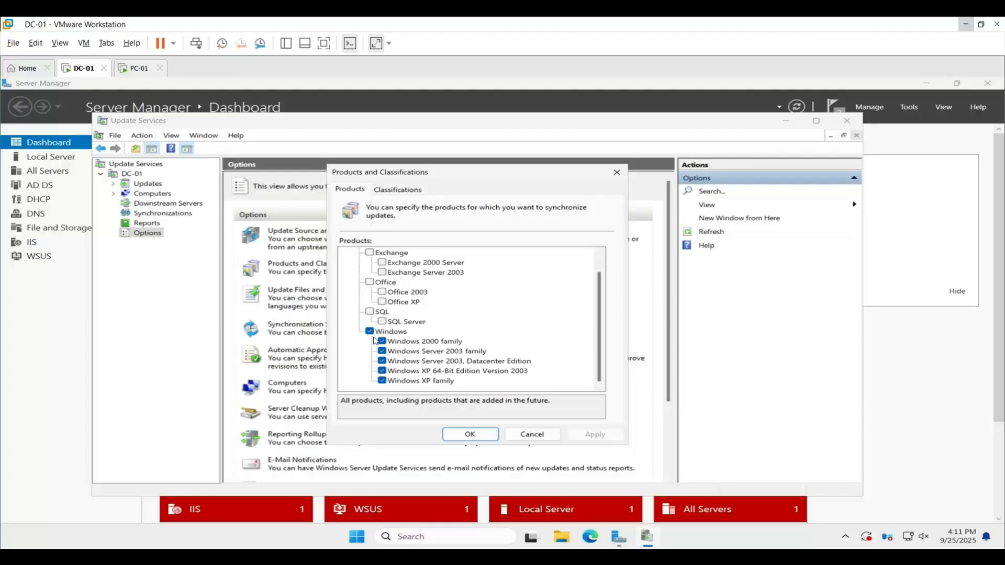
pyautogui.click(485, 435)
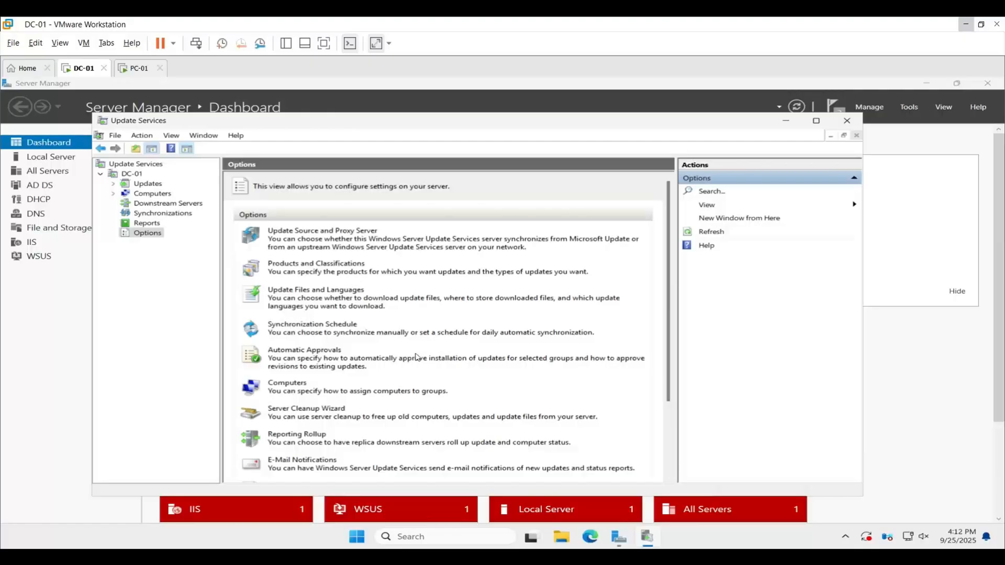
# Set the synchronization schedule to automatic with the first synchronization at 2:00:00 AM.
pyautogui.click(326, 328)
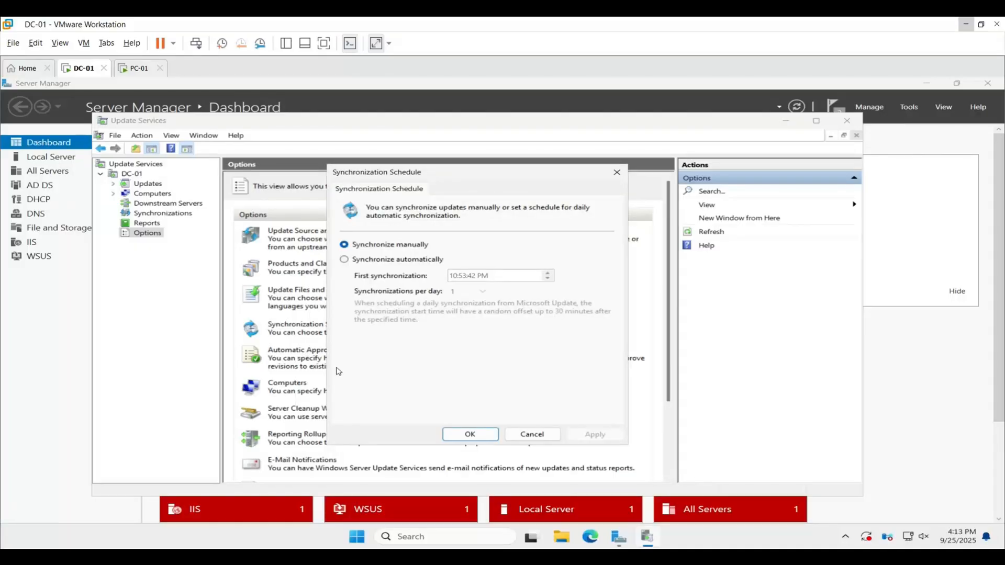
pyautogui.click(346, 261)
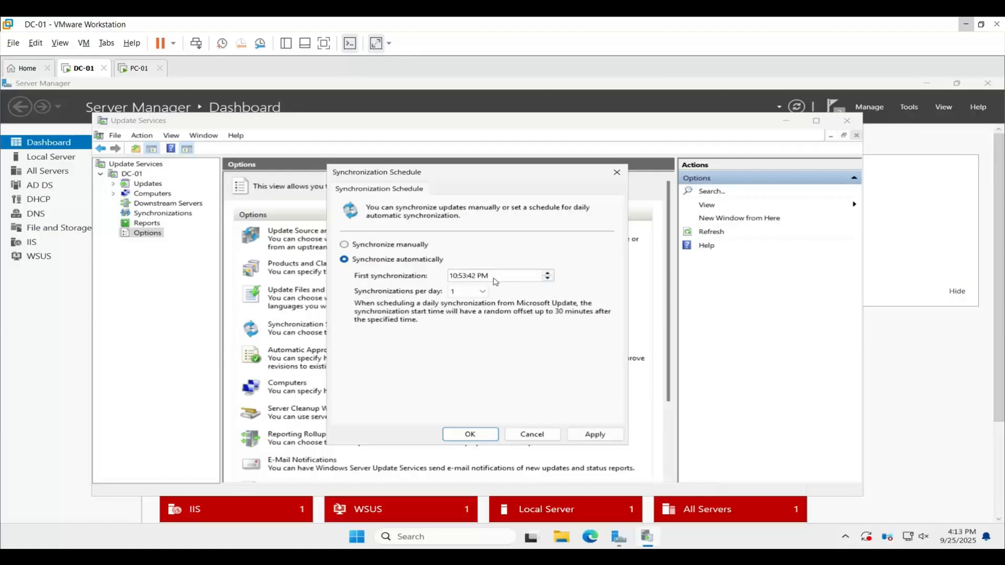
pyautogui.click(454, 277)
pyautogui.write('2')
pyautogui.click(463, 278)
pyautogui.write('00')
pyautogui.press('Right')
pyautogui.write('00')
pyautogui.click(480, 277)
pyautogui.write('a')
pyautogui.click(596, 434)
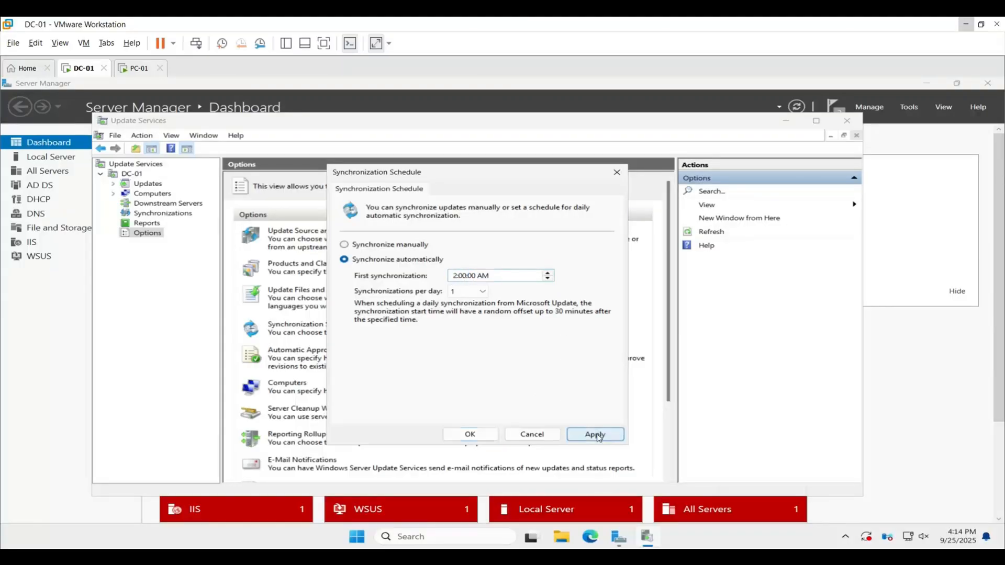
pyautogui.click(467, 435)
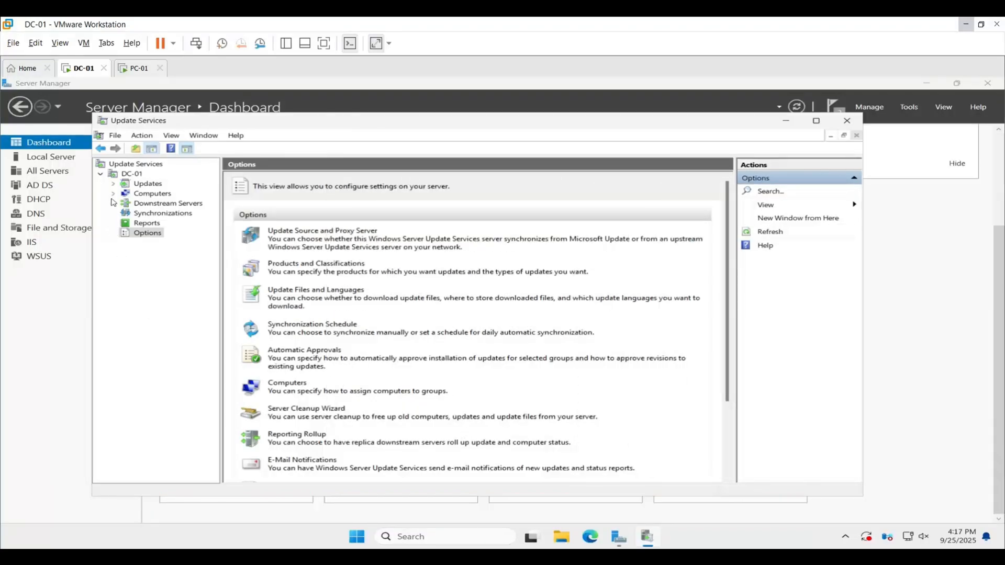
# Add a computer group named Test under All Computers and open the new group.
pyautogui.click(113, 194)
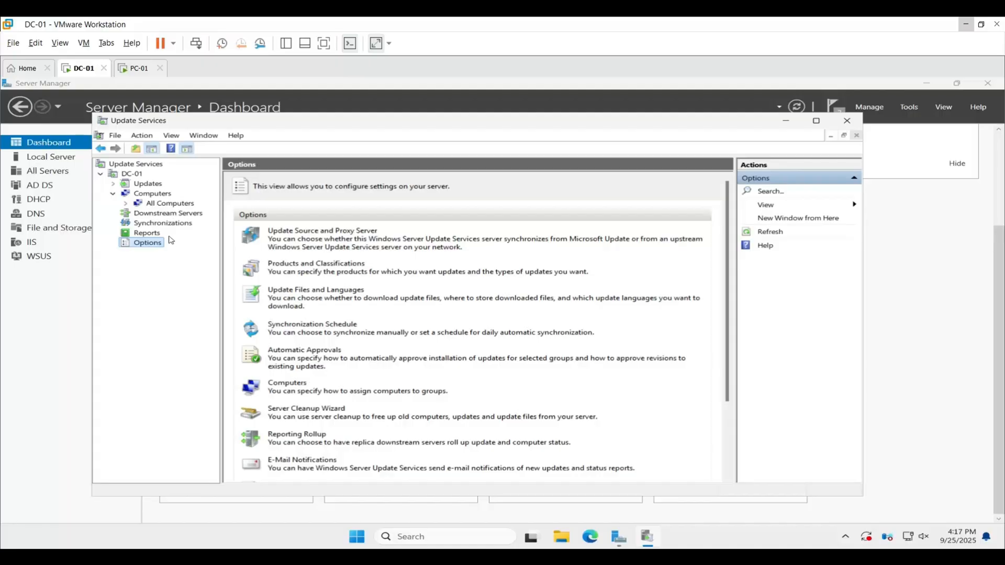
pyautogui.click(167, 204)
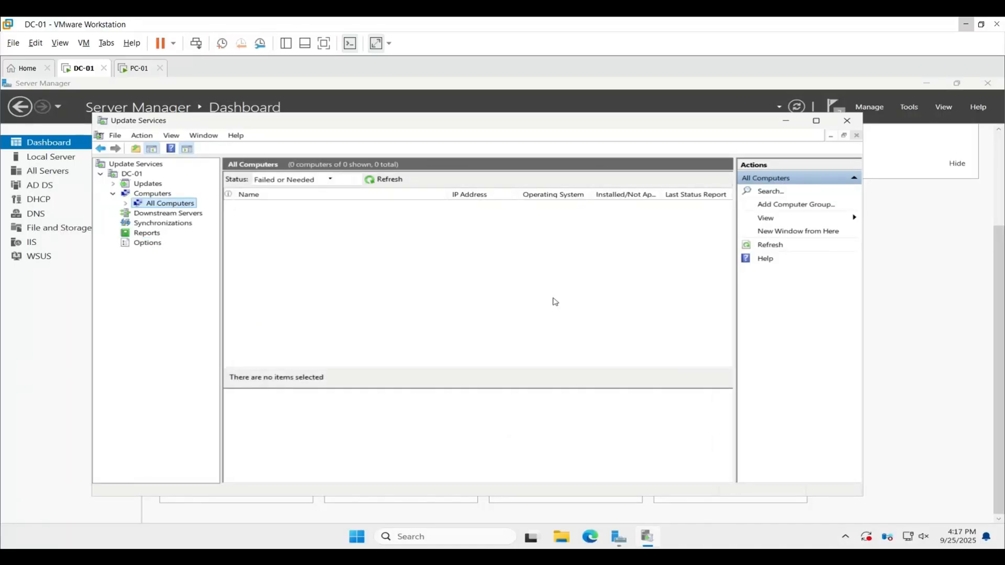
pyautogui.click(766, 205)
pyautogui.write('Test')
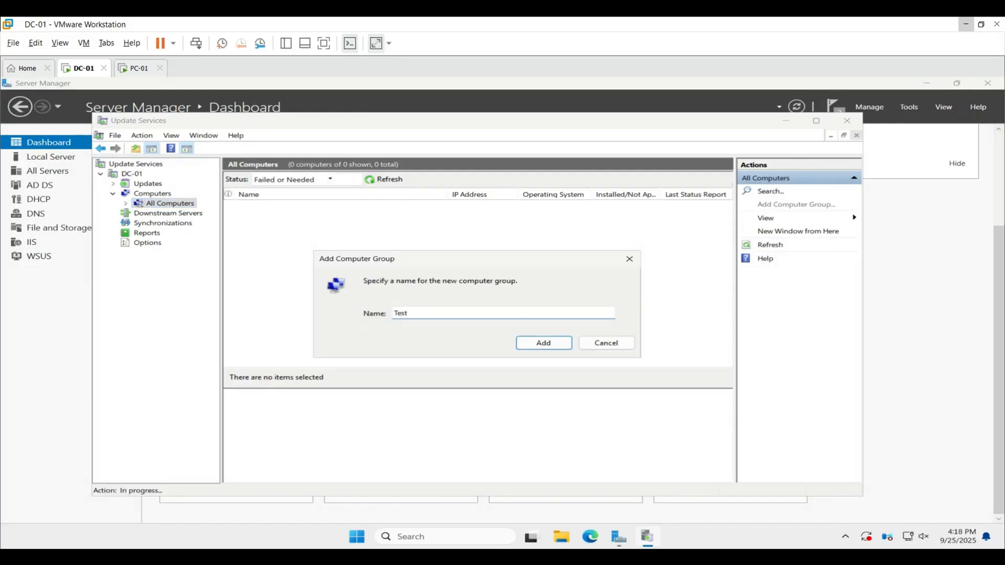
pyautogui.click(537, 343)
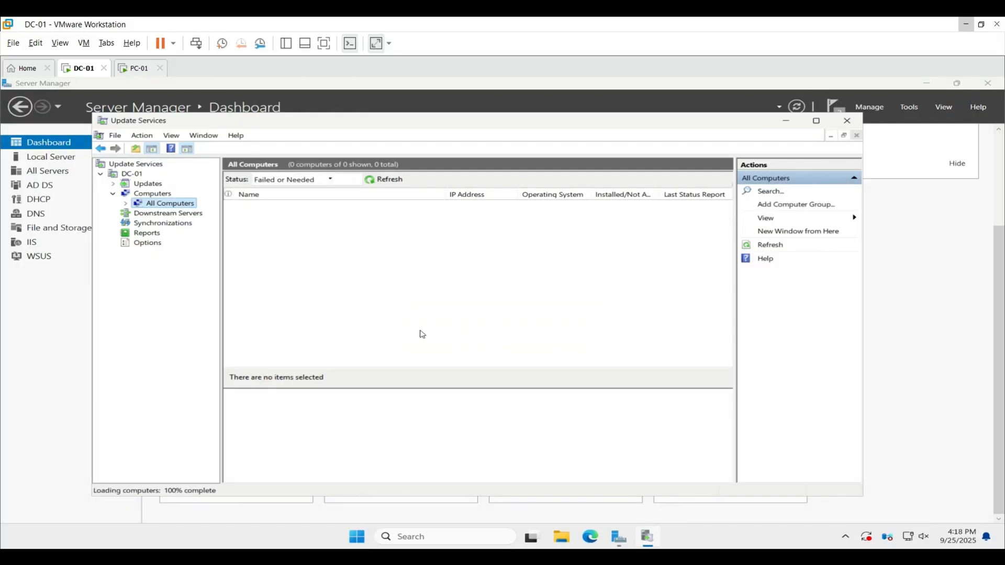
pyautogui.click(127, 205)
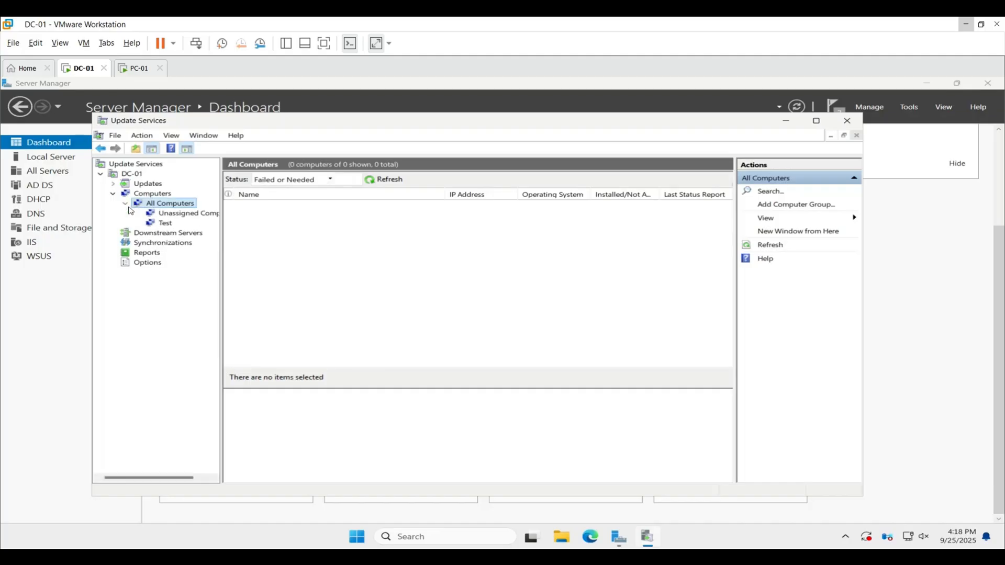
pyautogui.click(160, 223)
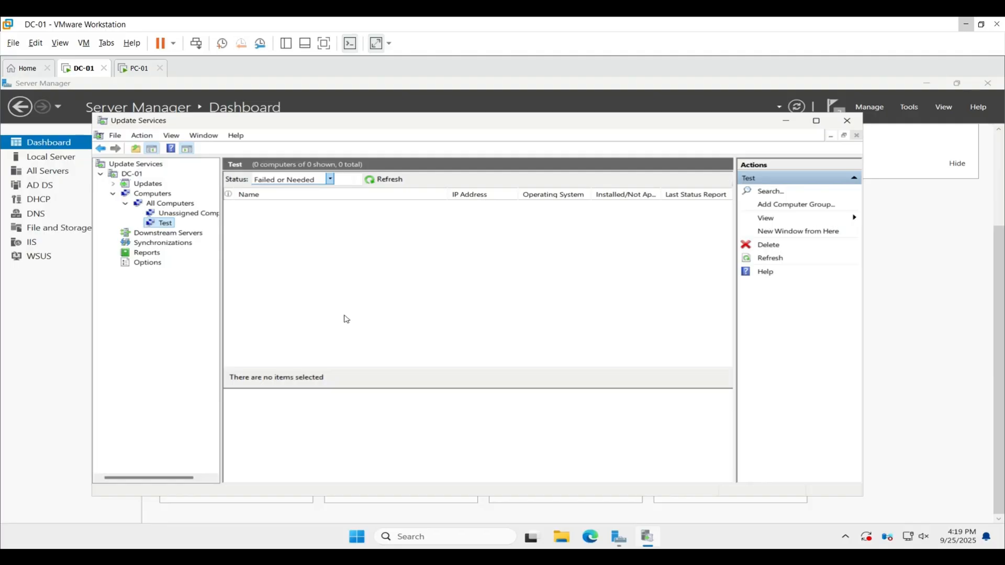
# Start a manual synchronization of the update server from Synchronizations.
pyautogui.click(175, 246)
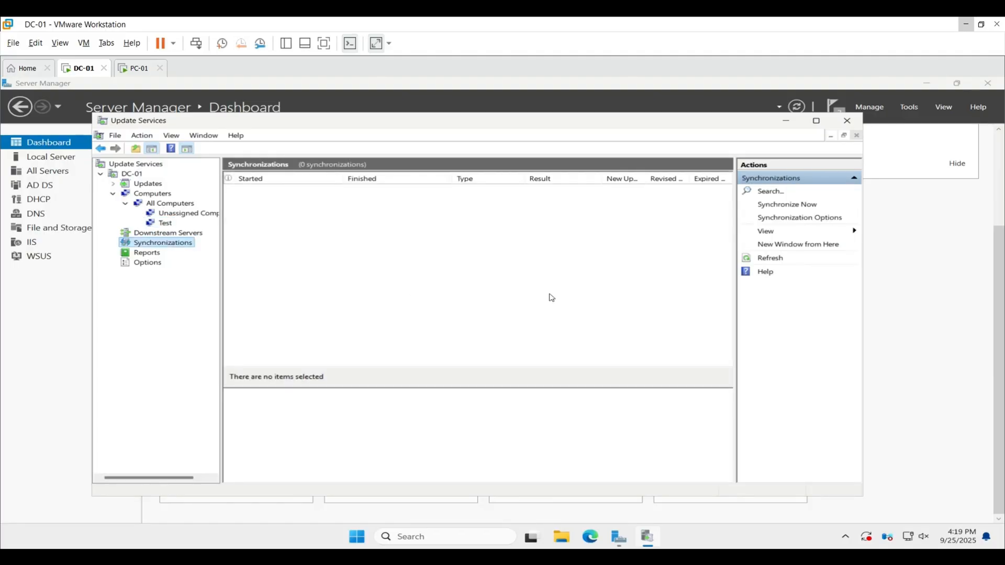
pyautogui.click(801, 206)
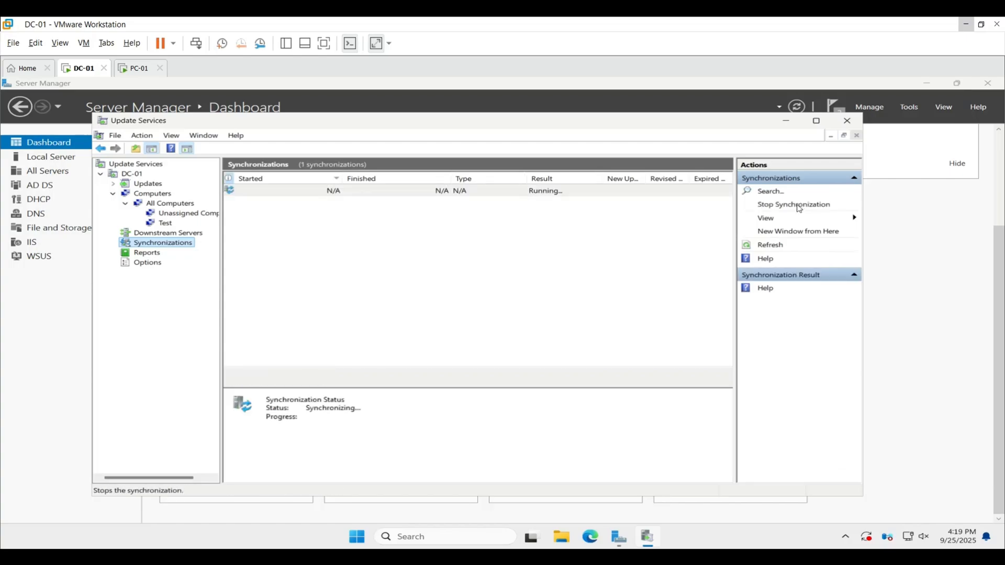